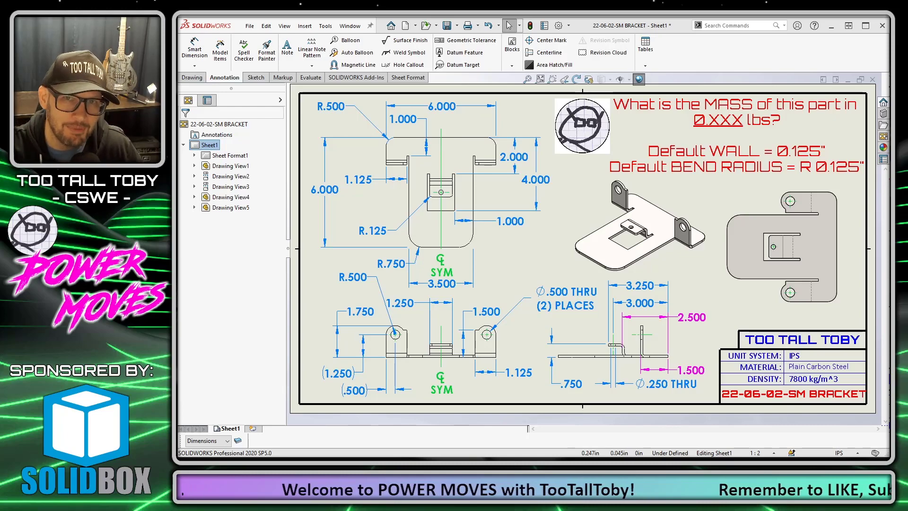
Scroll the bracket drawing and select its R.750 dimension
scroll(407, 227, down, 4)
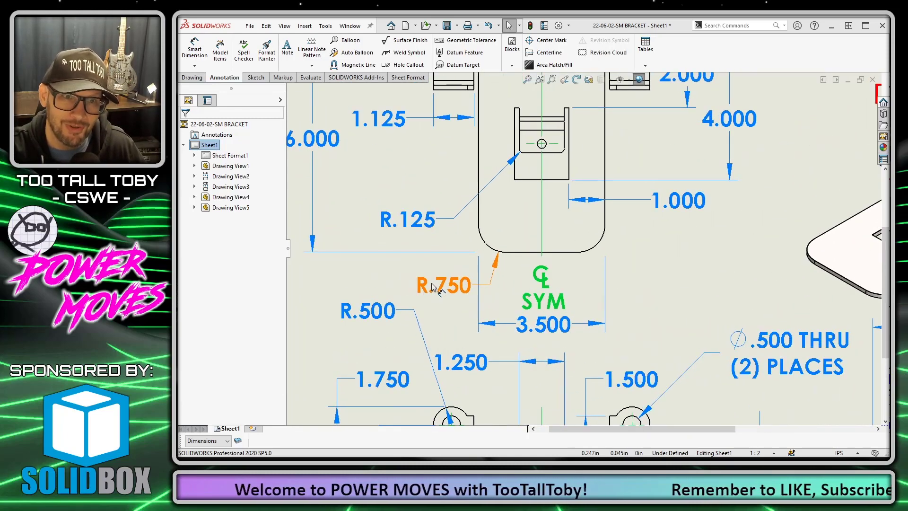
click(446, 286)
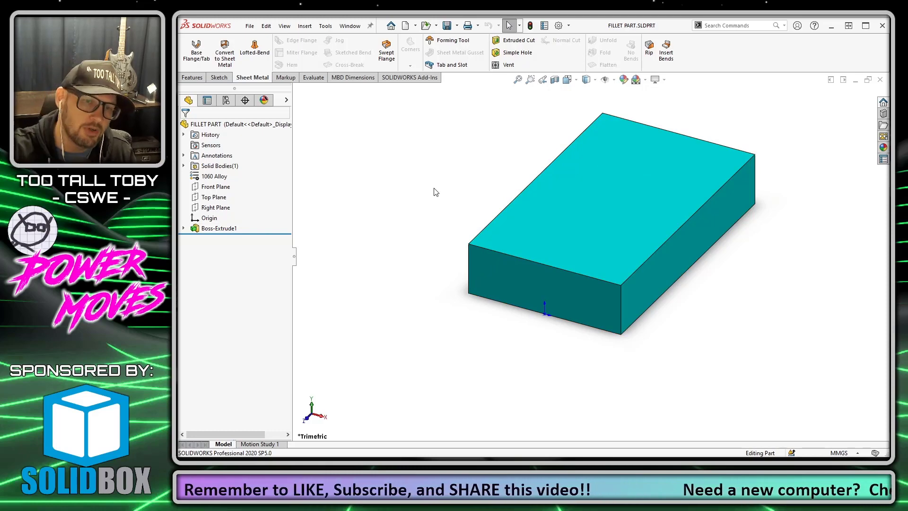
Fillet the block's front right and left vertical edges at 10 mm, then select Fillet1 to show R10
key(s)
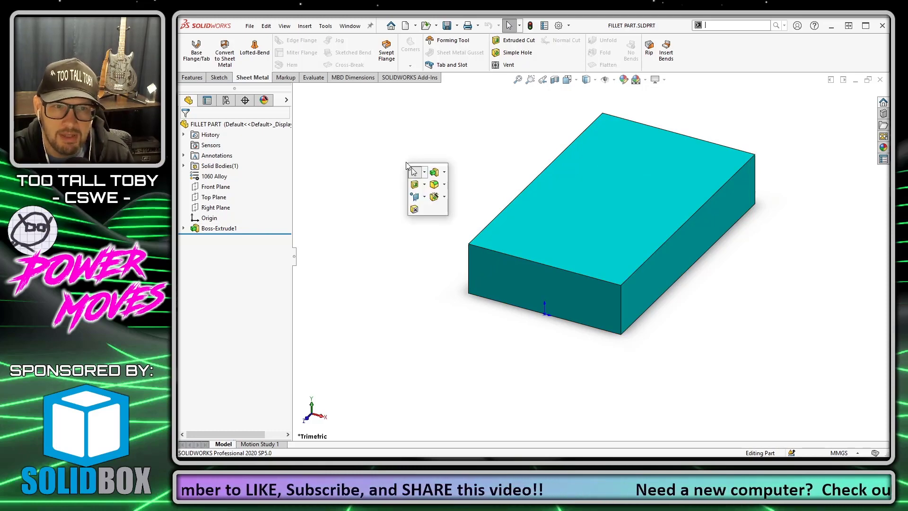
click(434, 186)
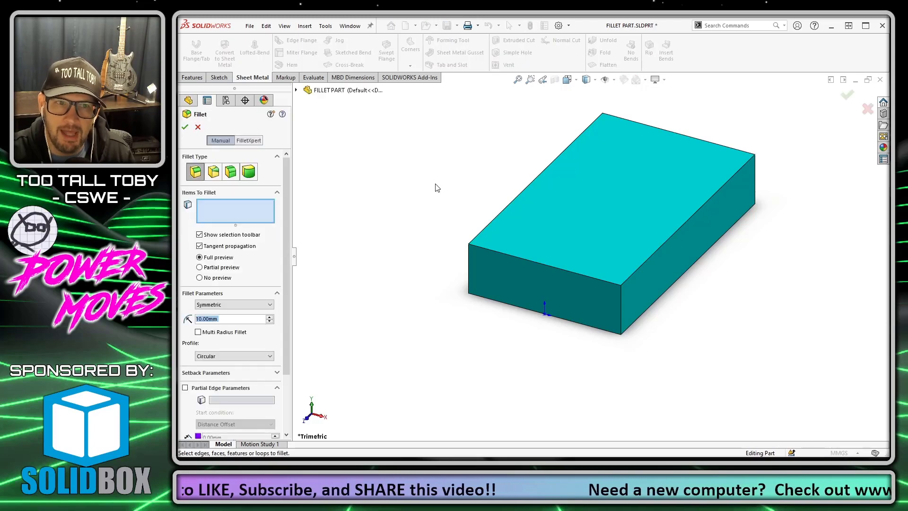
click(622, 308)
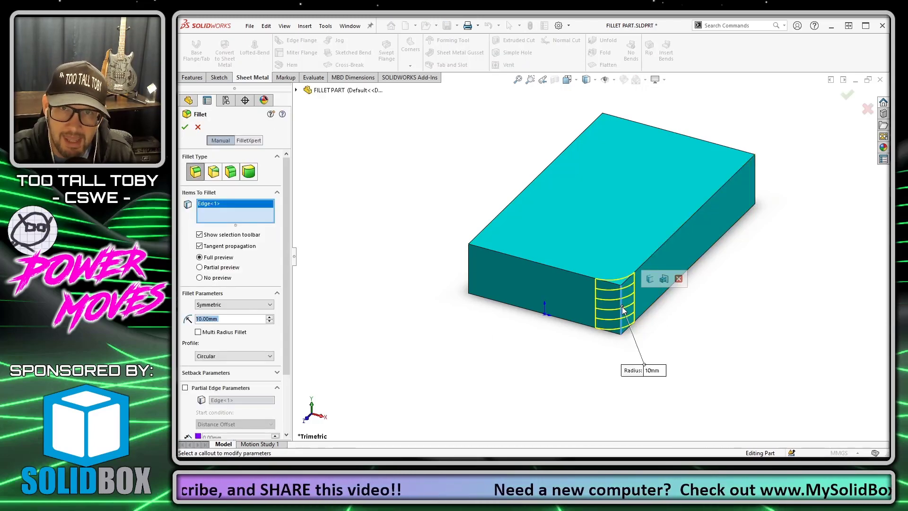
click(468, 269)
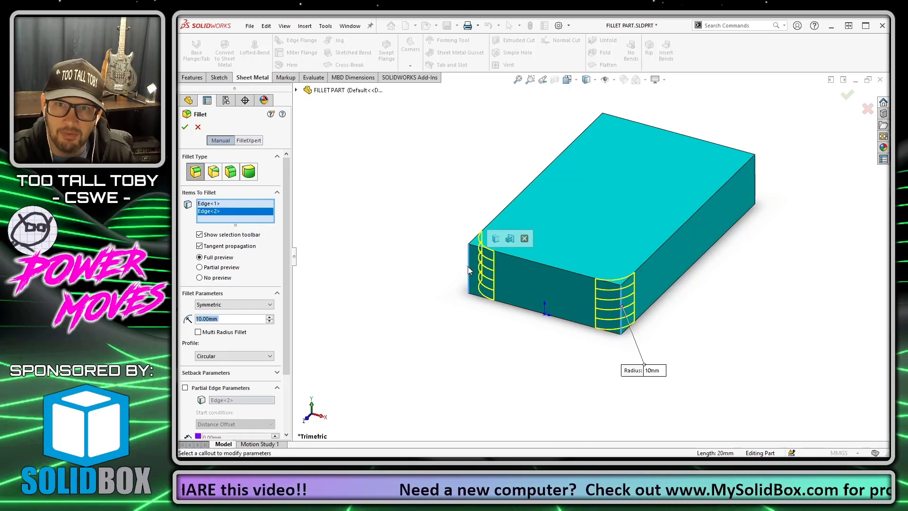
click(846, 96)
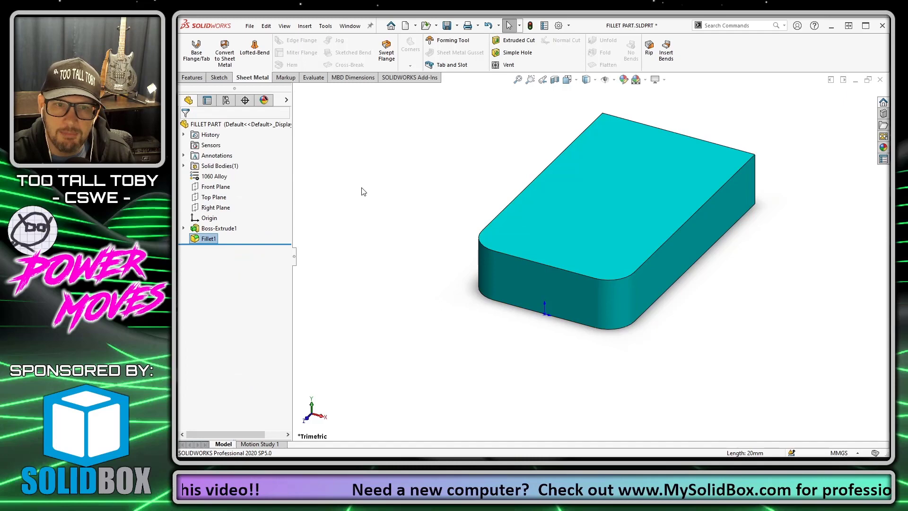
click(206, 238)
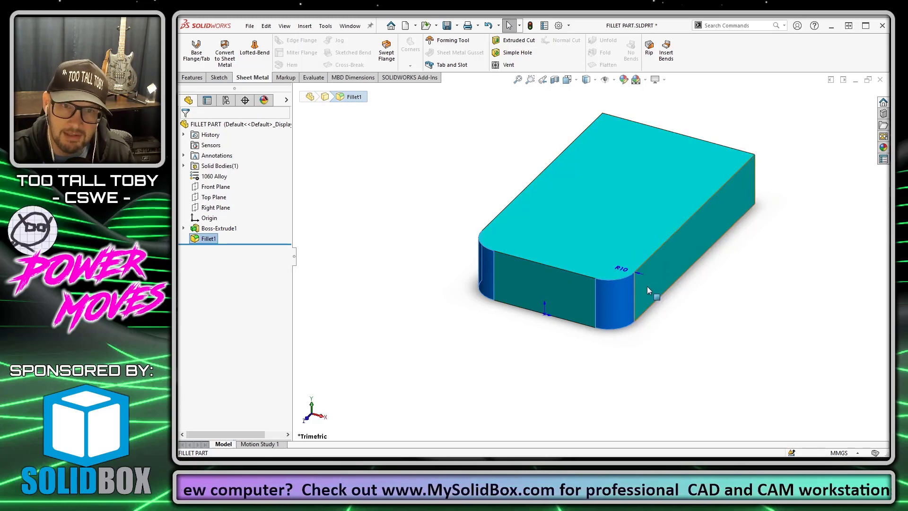
Undo Fillet1 and refillet the left then right vertical edges at 10 mm as Fillet2, showing R10
click(387, 205)
key(ctrl+z)
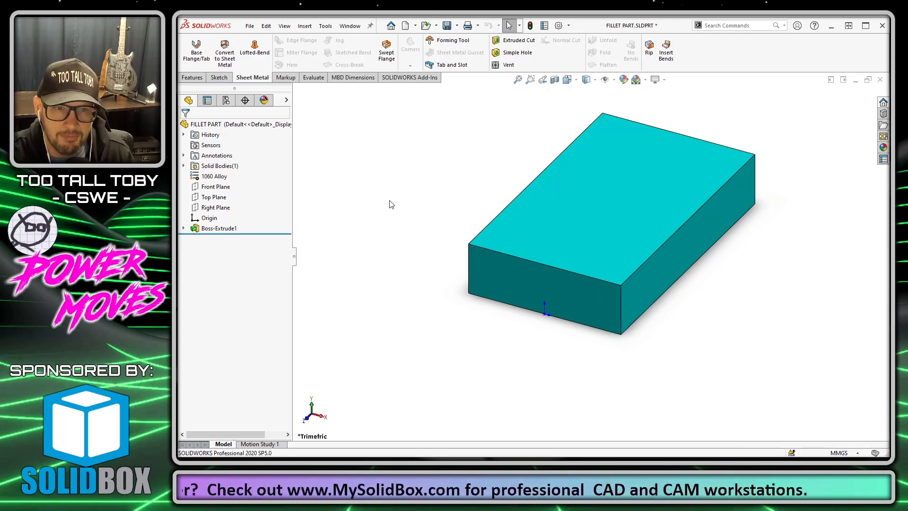
key(s)
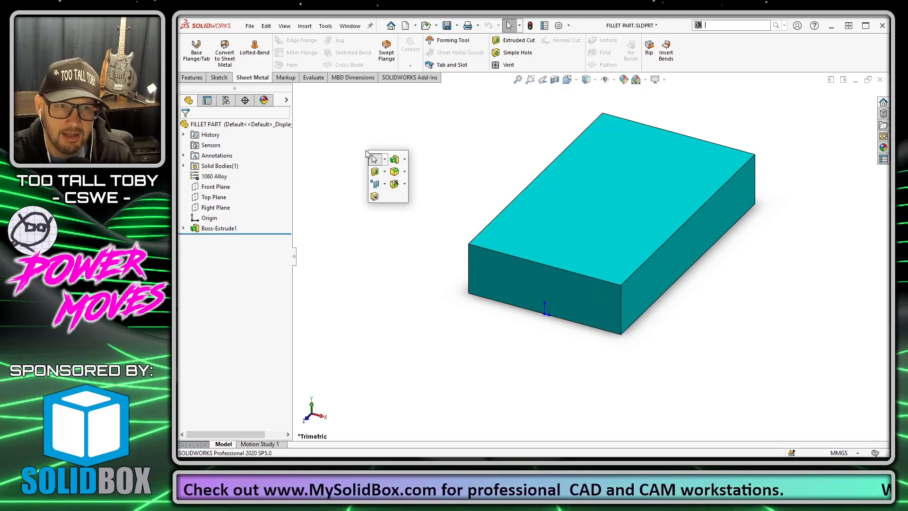
click(396, 172)
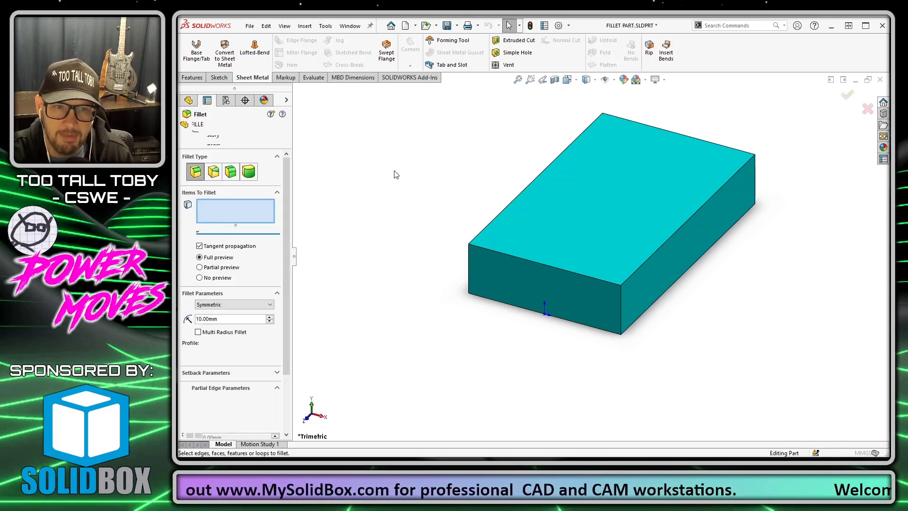
click(469, 265)
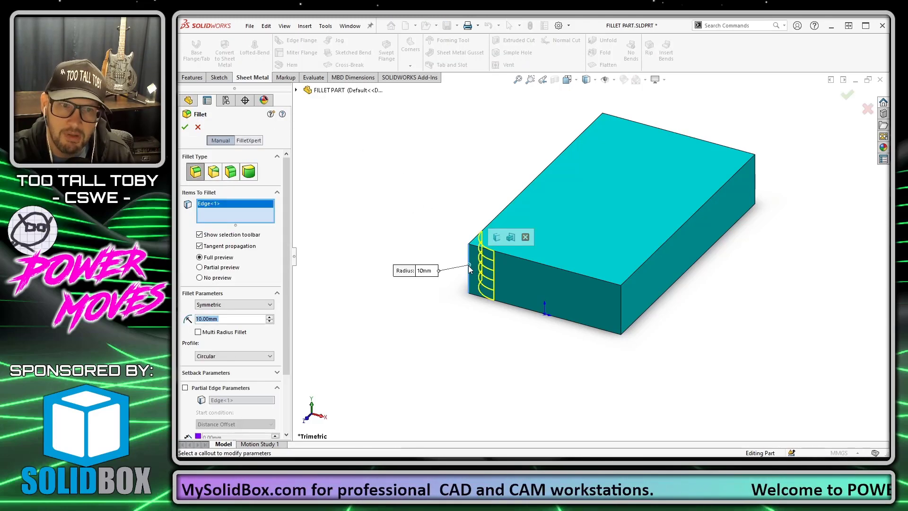
click(620, 300)
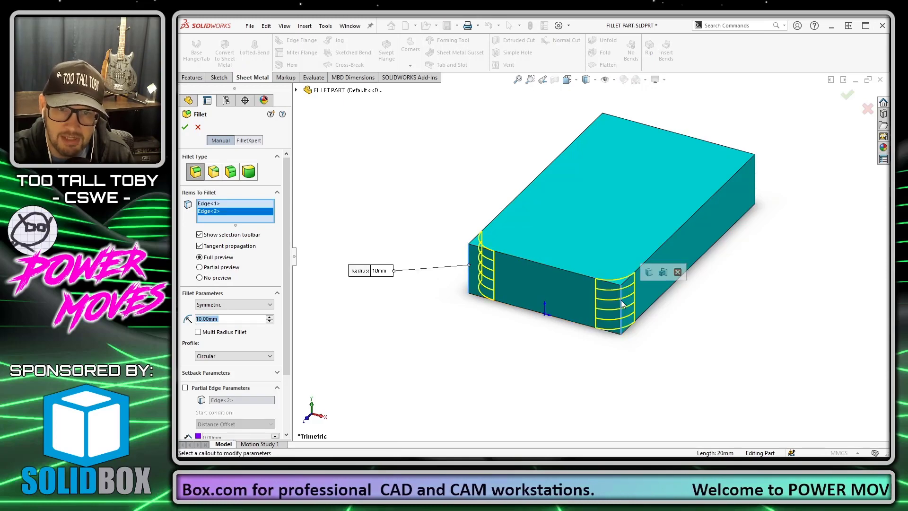
click(185, 127)
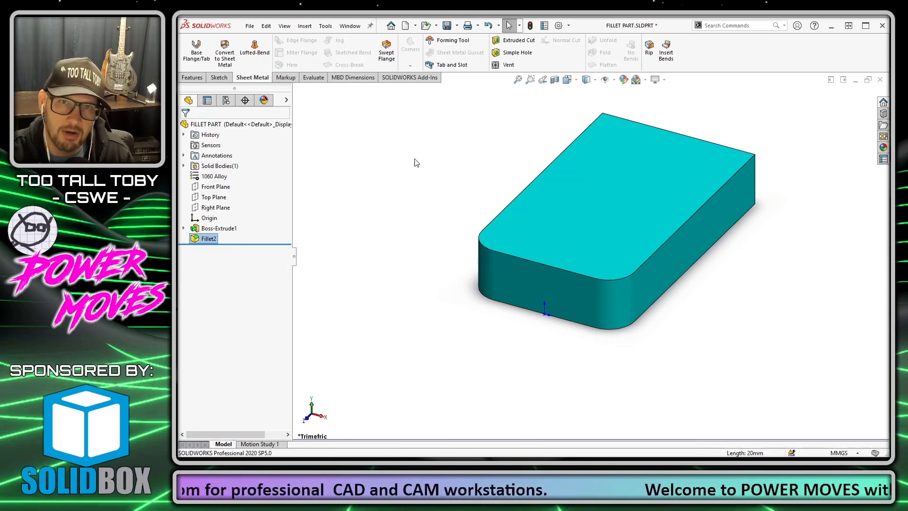
click(231, 240)
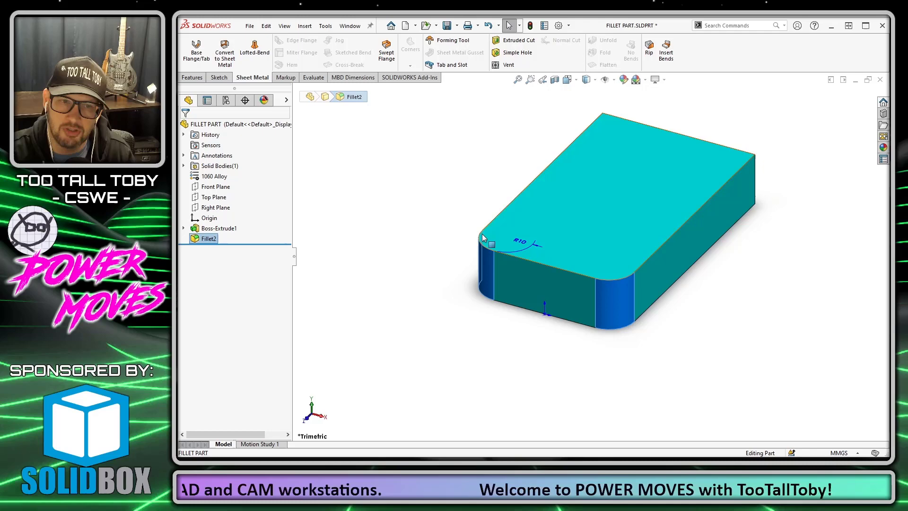
Make a drawing of the part on the 16 x 9 template and place the block's top view
click(426, 209)
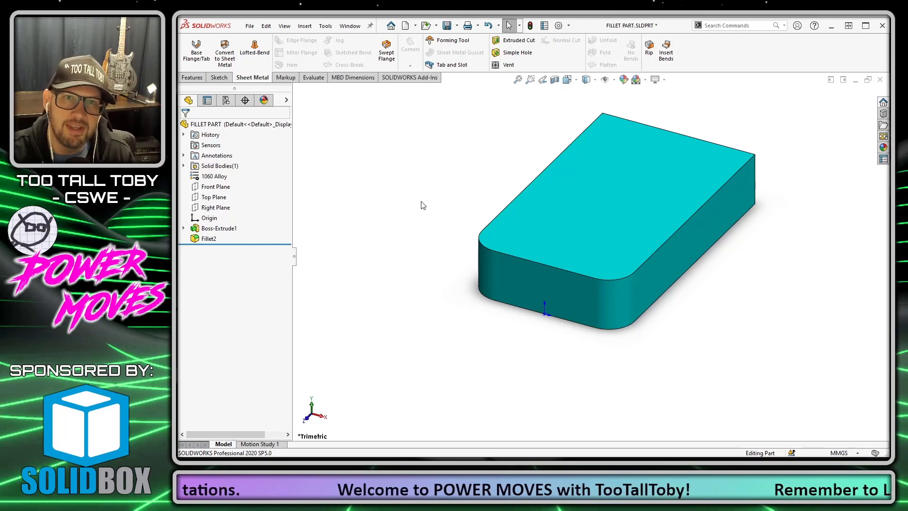
click(249, 26)
click(279, 103)
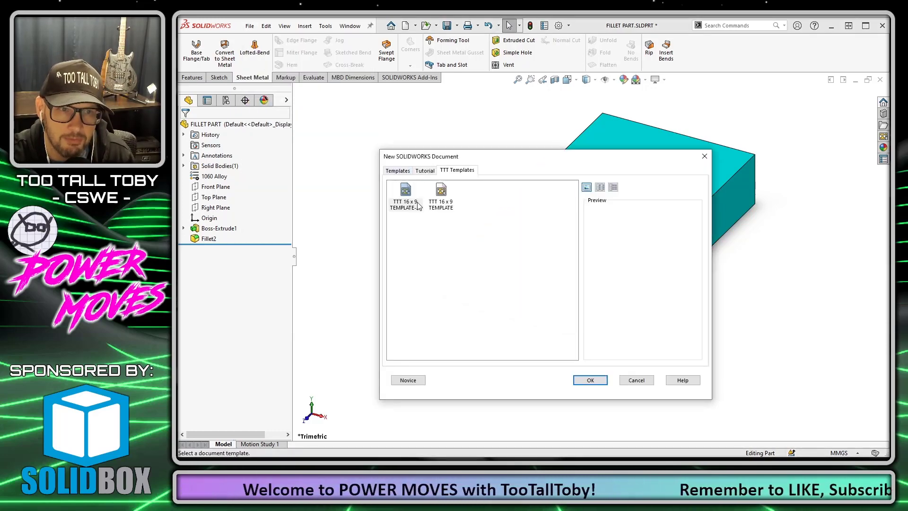
double_click(434, 199)
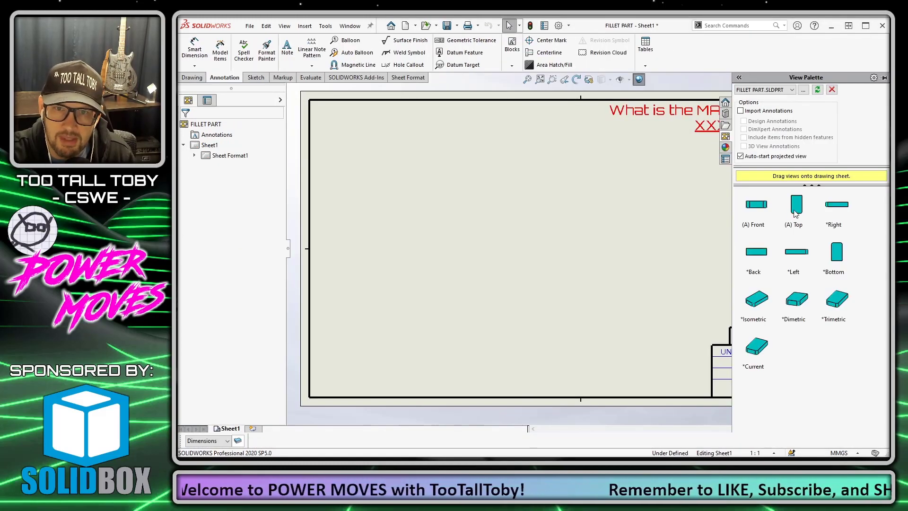
mouse_move(795, 214)
mouse_down()
mouse_move(488, 200)
mouse_move(481, 213)
mouse_up()
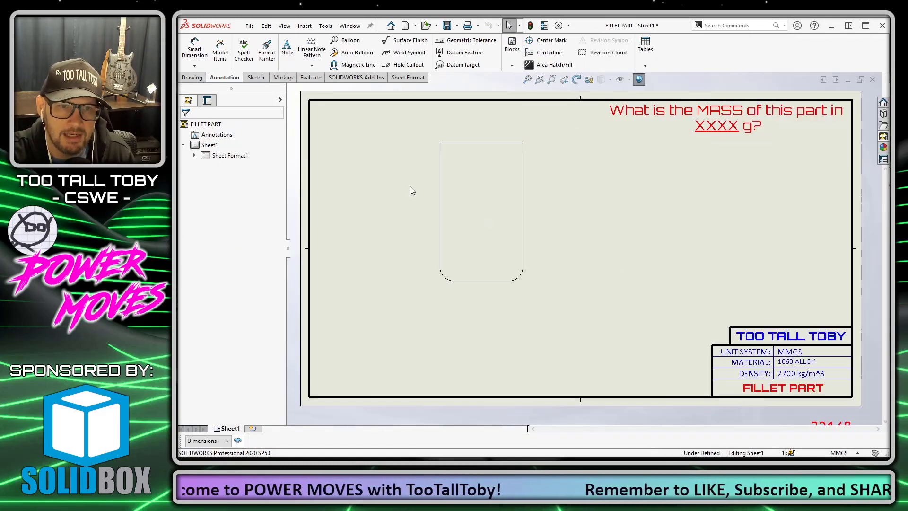
Import the 100, 60 and R10 model dimensions and move R10 outside the lower-left corner
click(219, 54)
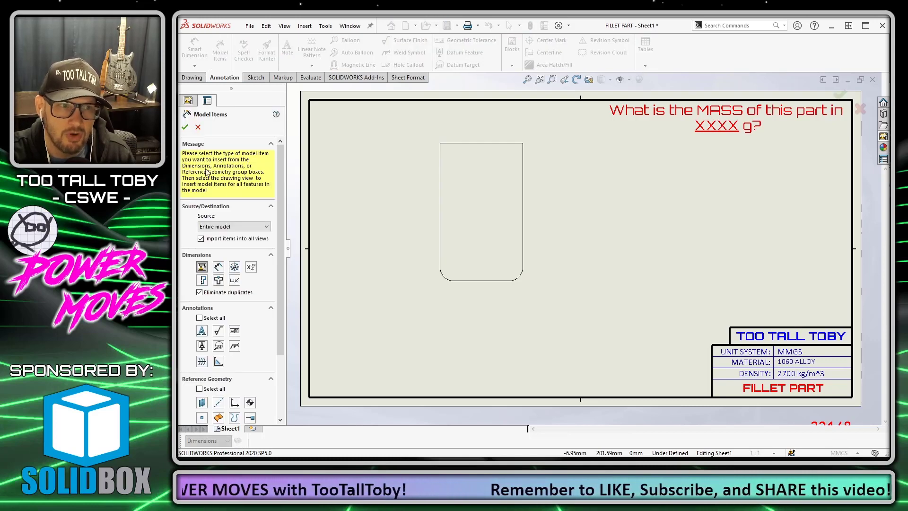
click(185, 127)
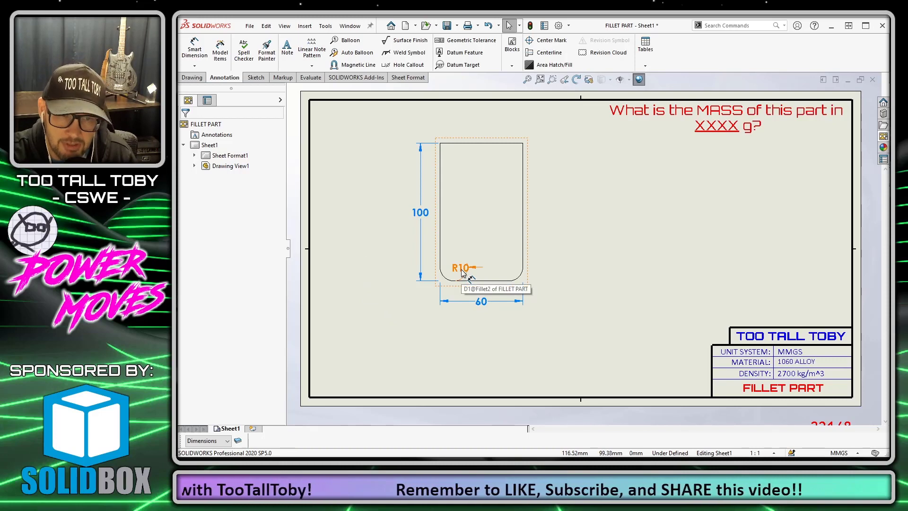
drag(463, 272, 407, 316)
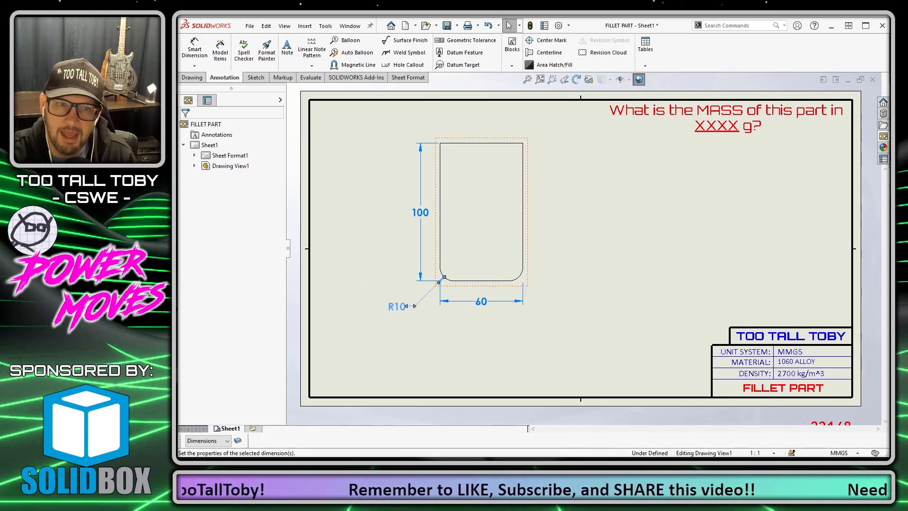
click(424, 330)
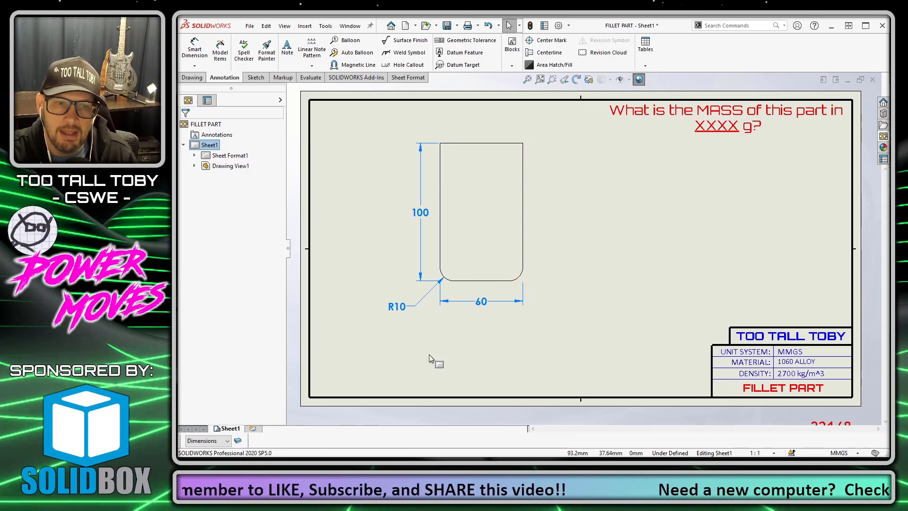
click(403, 307)
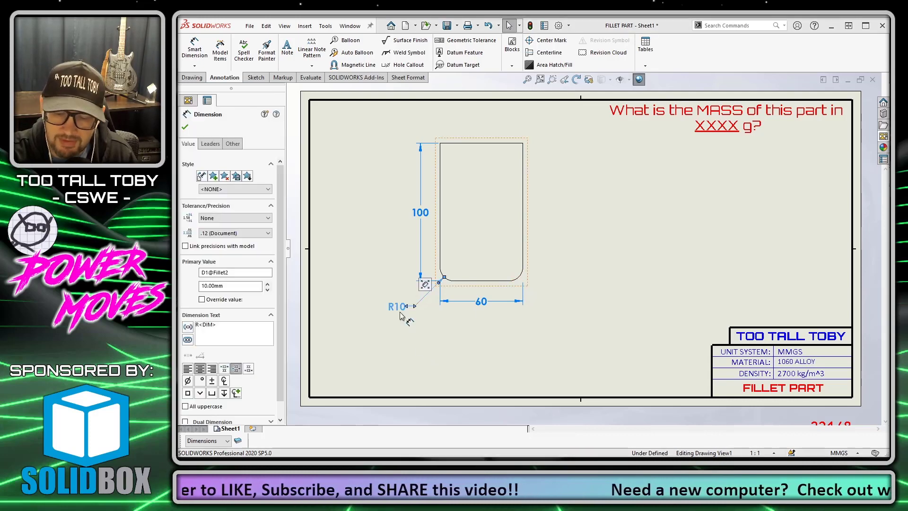
key(Delete)
click(539, 250)
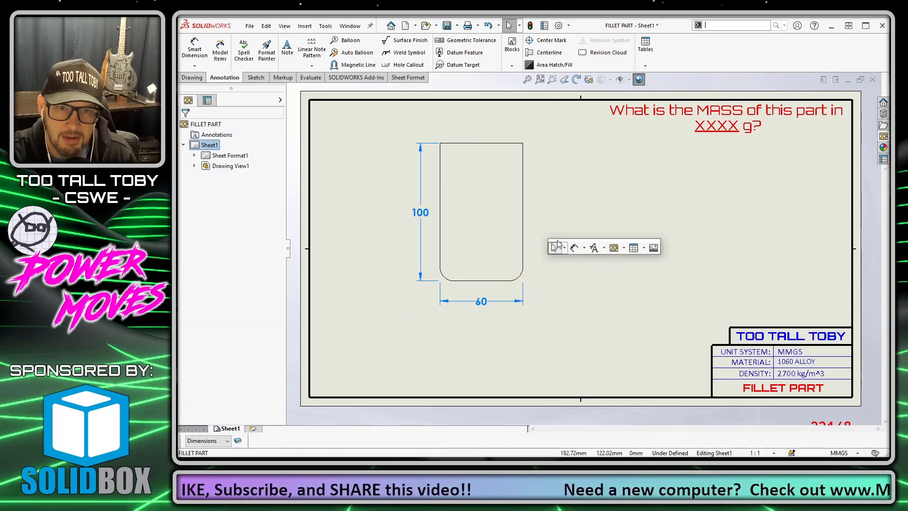
click(575, 247)
click(521, 279)
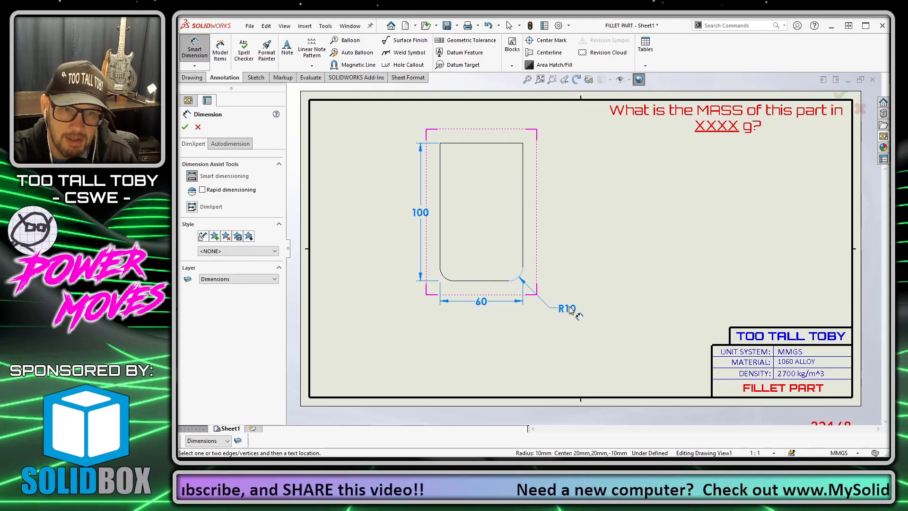
click(562, 304)
key(Escape)
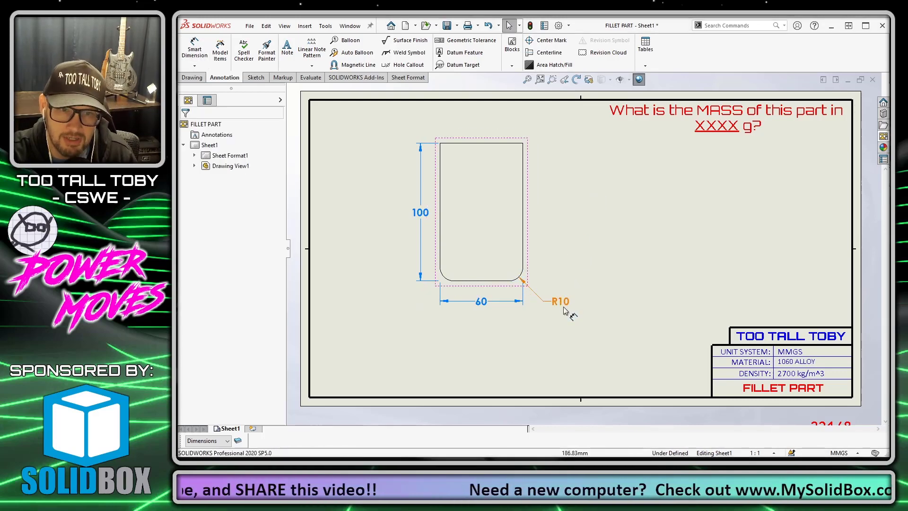
click(561, 303)
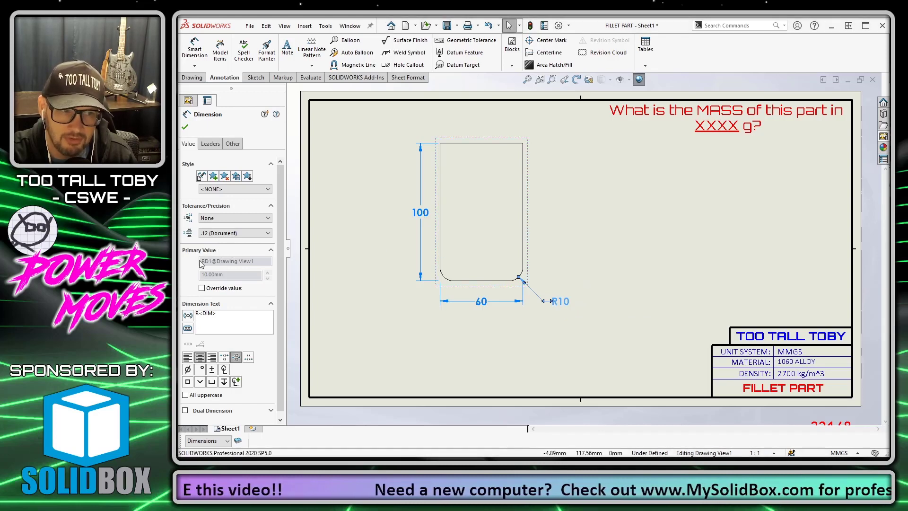
key(Escape)
click(560, 301)
key(Delete)
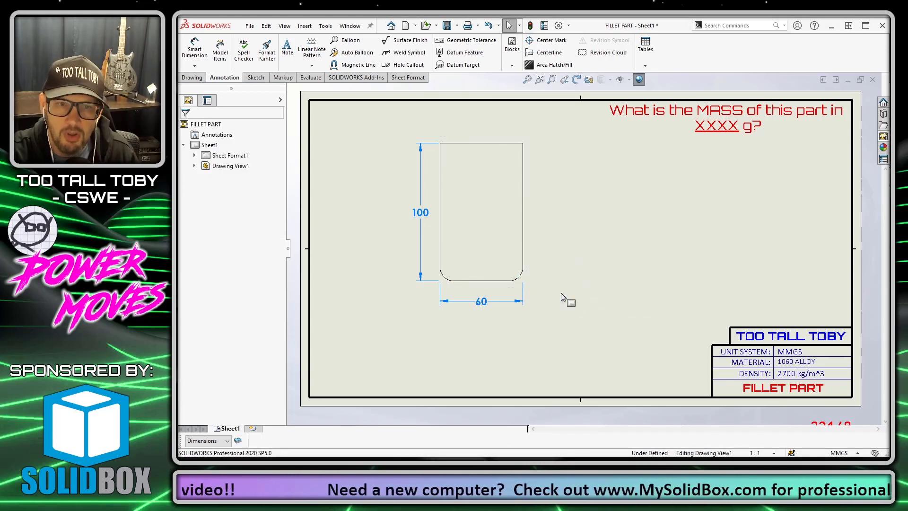
key(ctrl+z)
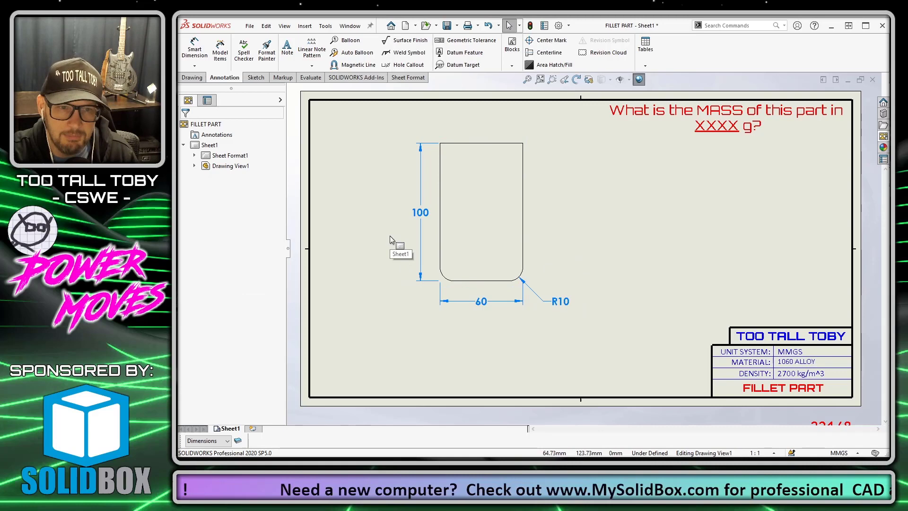
key(ctrl+z)
click(371, 257)
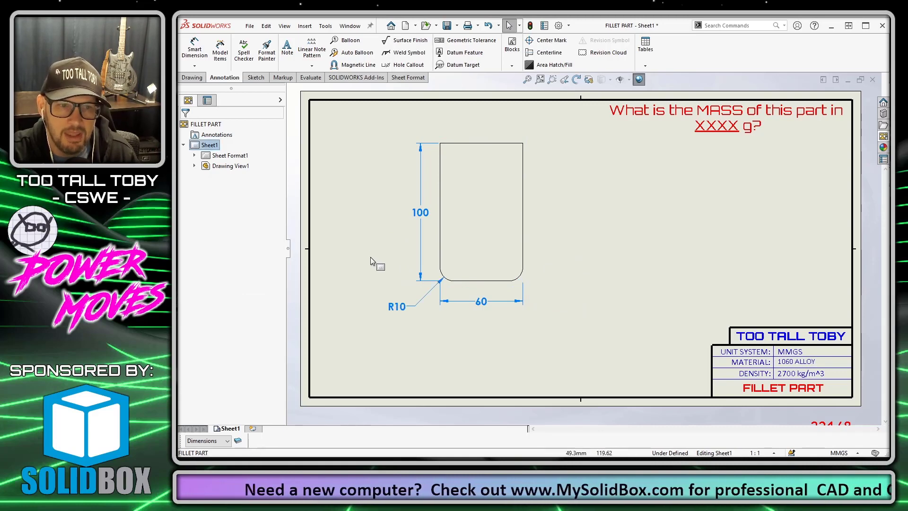
click(397, 307)
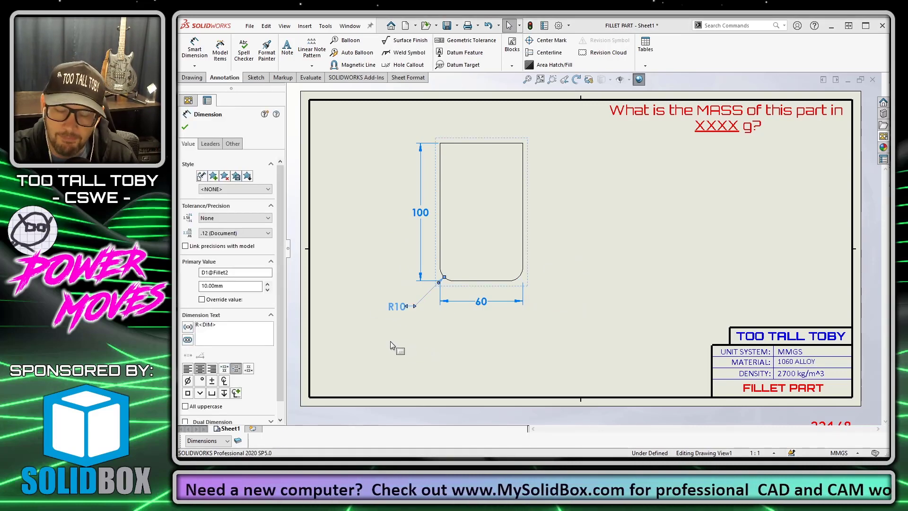
Change the R10 fillet dimension to 15, then select the resulting R15 dimension
double_click(397, 308)
text(15)
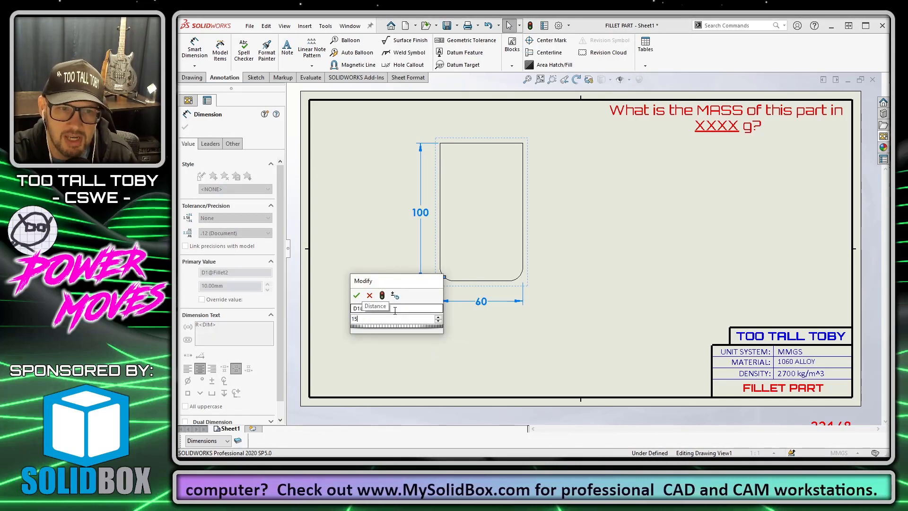
click(357, 295)
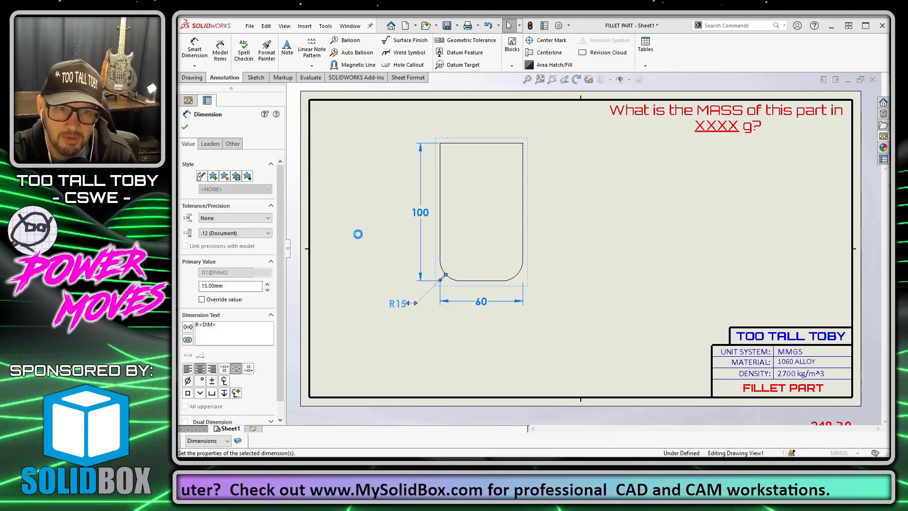
click(358, 236)
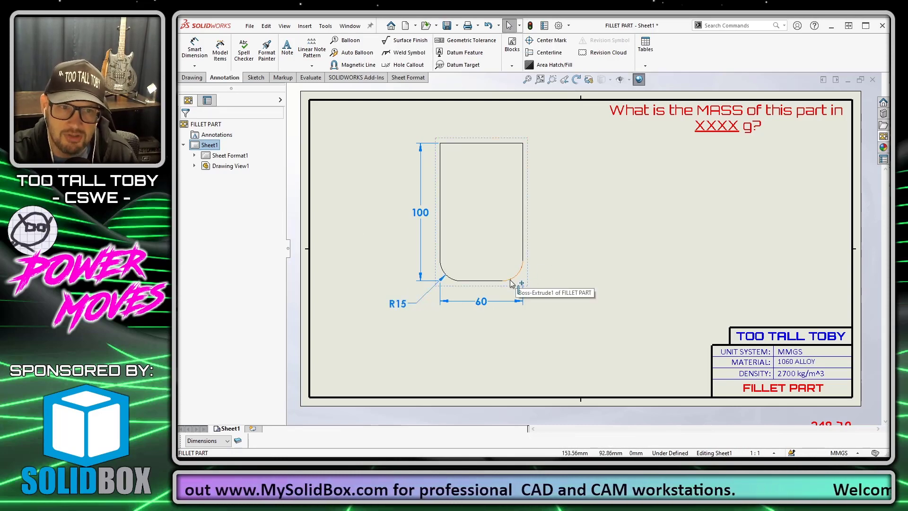
click(415, 305)
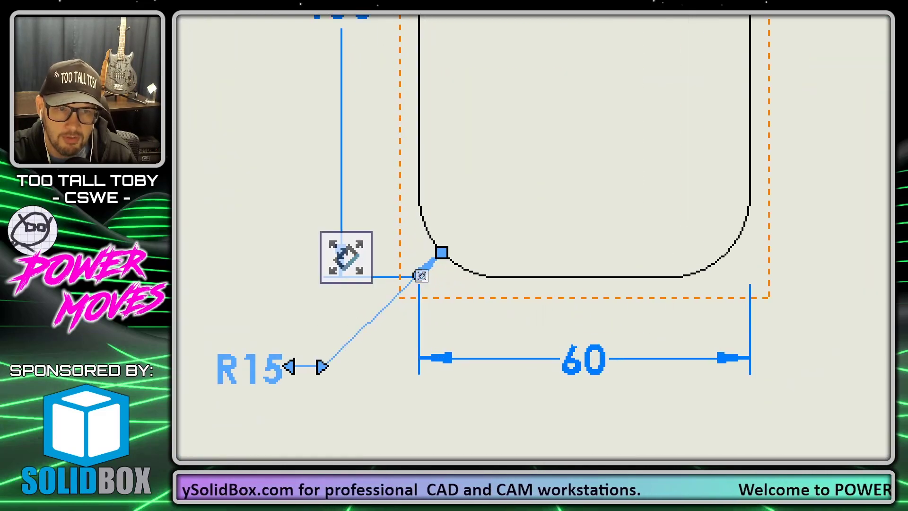
Reattach the R15 leader to the lower-right fillet and move its text out to the right
mouse_move(453, 243)
mouse_down()
mouse_move(420, 245)
mouse_move(402, 272)
mouse_move(414, 294)
mouse_move(469, 284)
mouse_move(467, 252)
mouse_move(431, 237)
mouse_up()
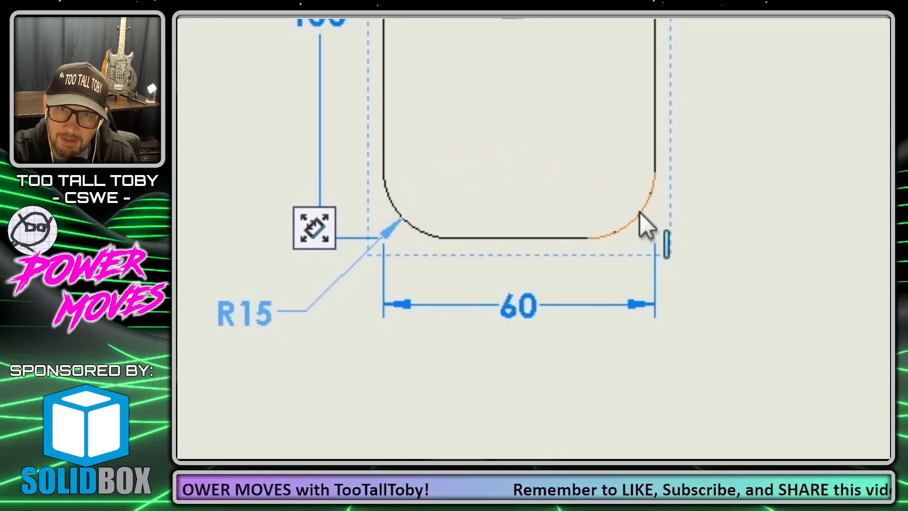
drag(639, 212, 643, 223)
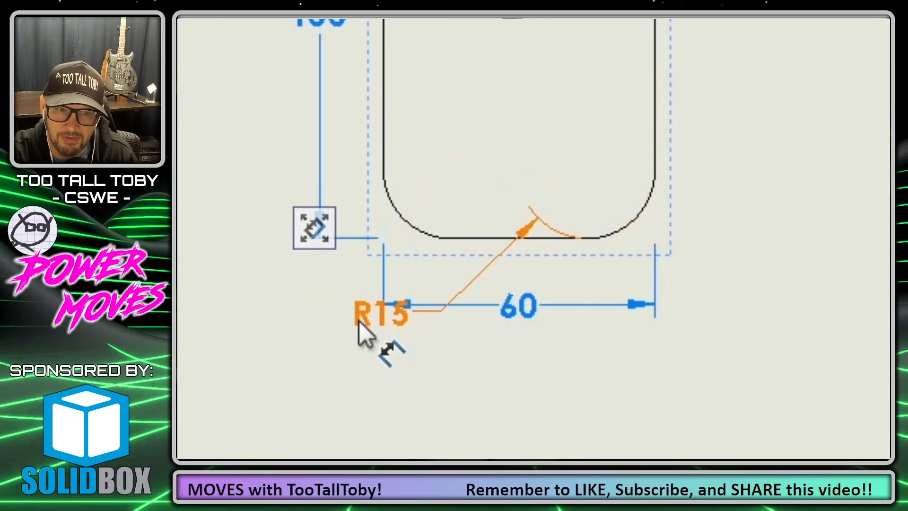
drag(359, 320, 762, 267)
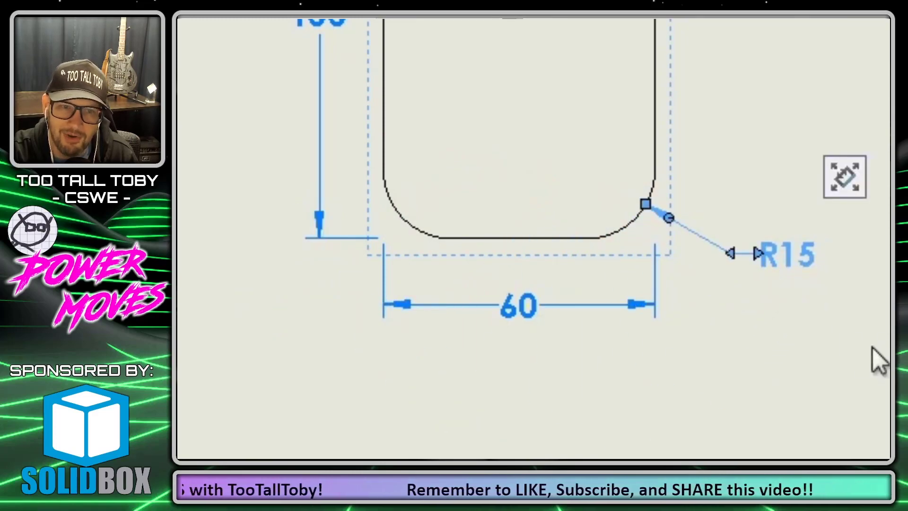
Set the fillet dimension back to 10 and rebuild the model
double_click(783, 254)
text(10)
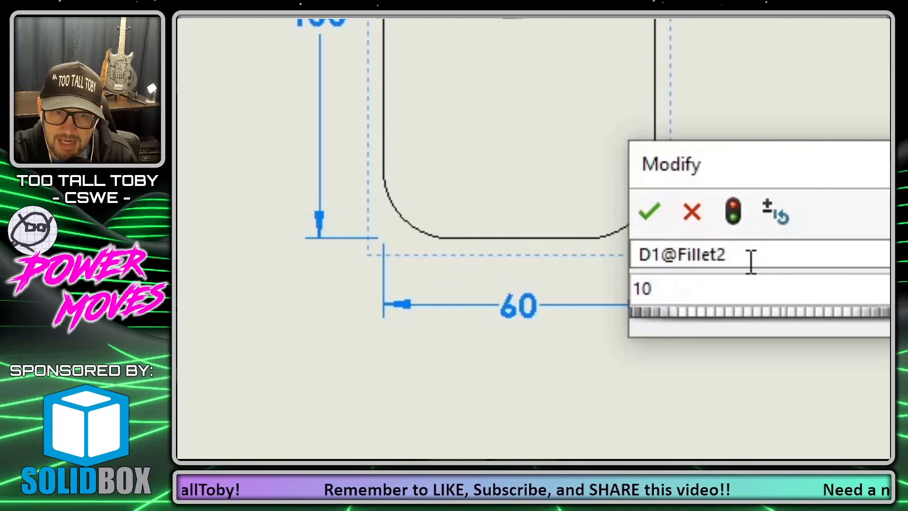
click(733, 213)
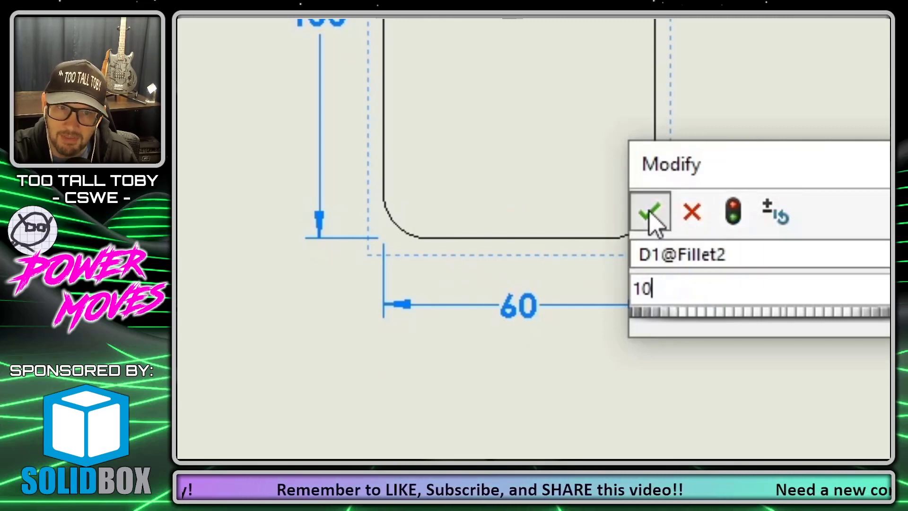
click(650, 212)
click(565, 245)
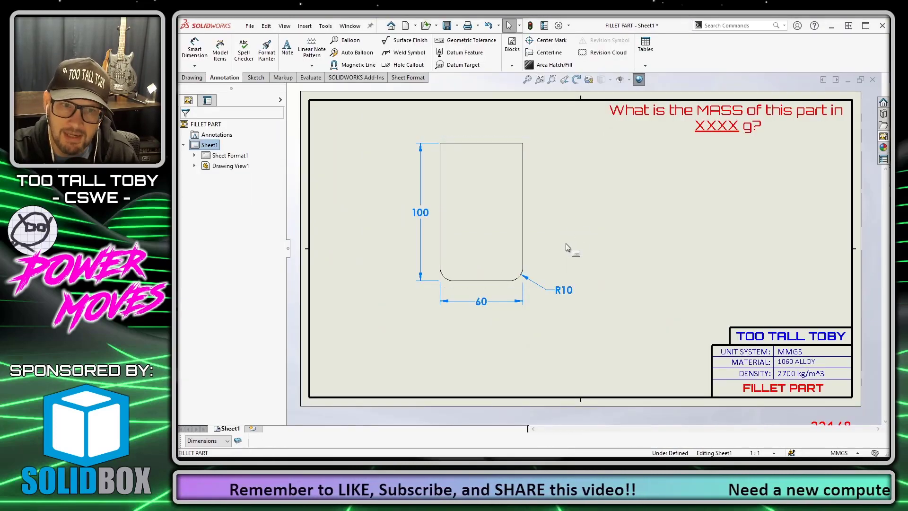